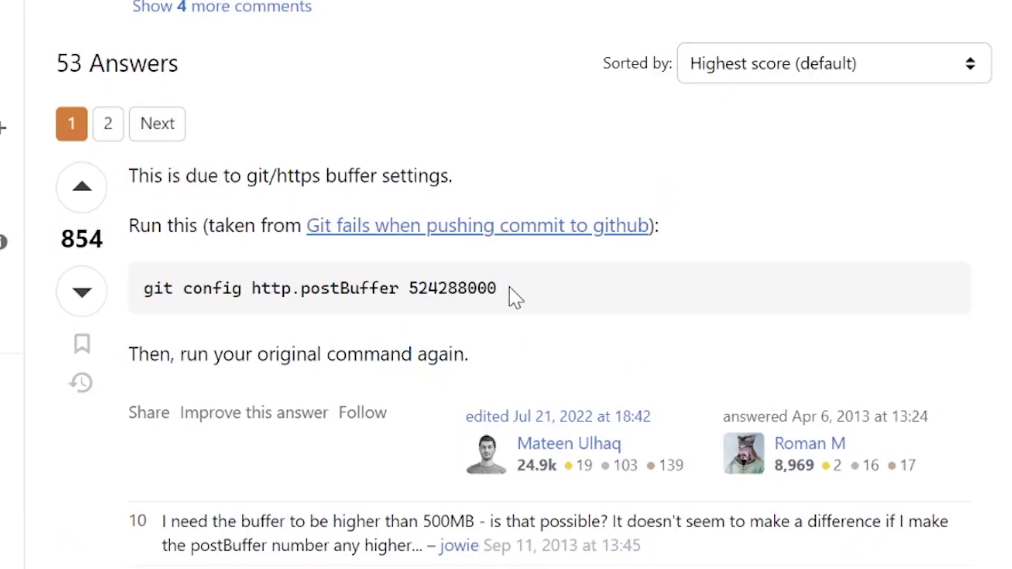
Step: Open a command prompt for the Frostfallen_Executable repository from the Repository menu
left_click_drag(509, 287, 57, 255)
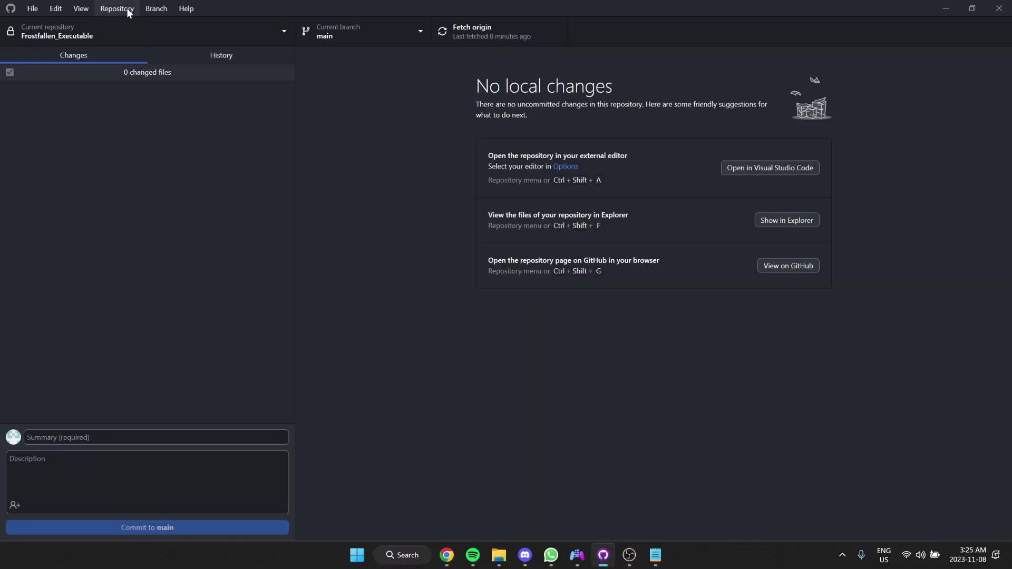
left_click(127, 9)
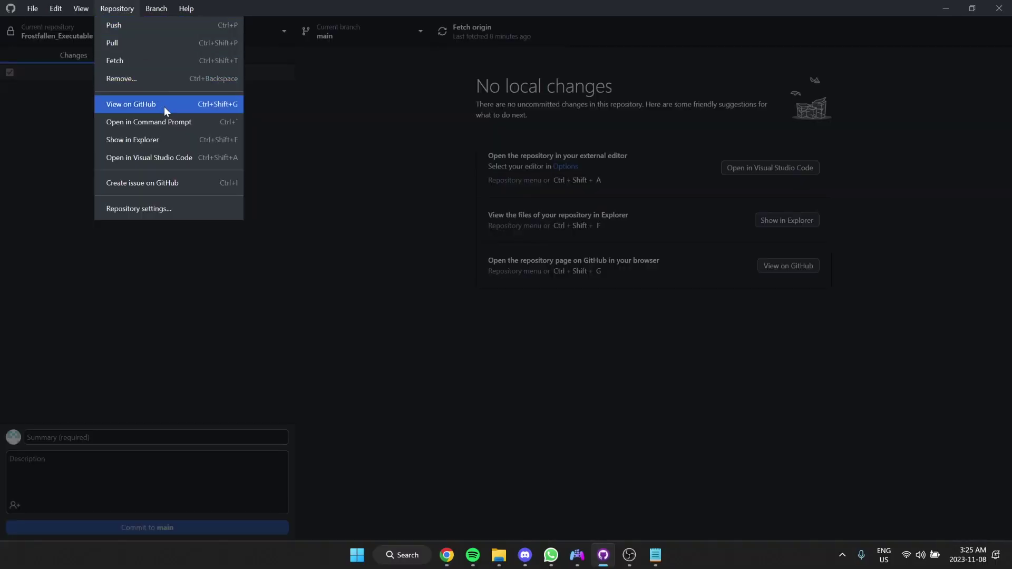
left_click(171, 128)
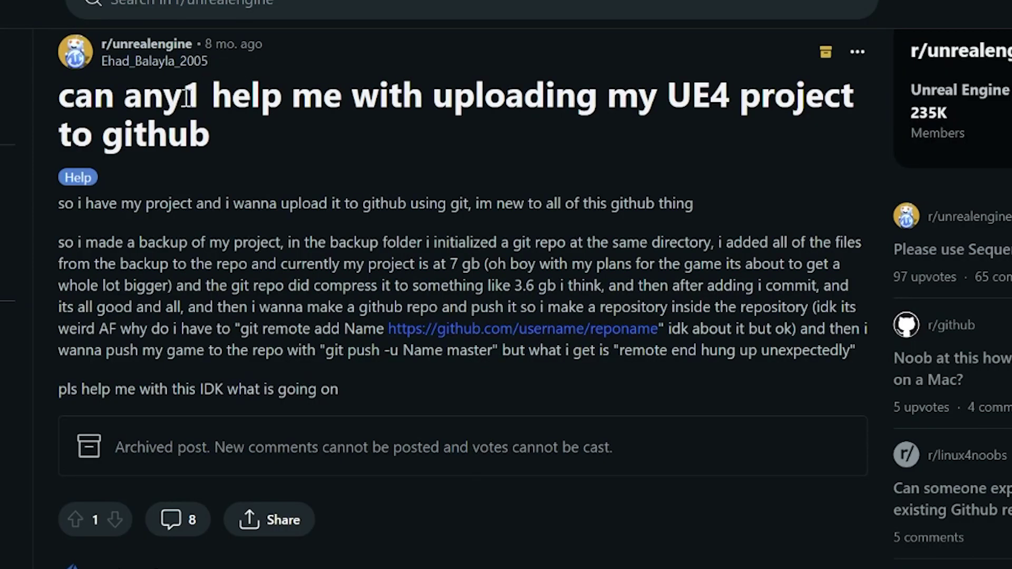
left_click_drag(188, 97, 259, 121)
left_click(258, 122)
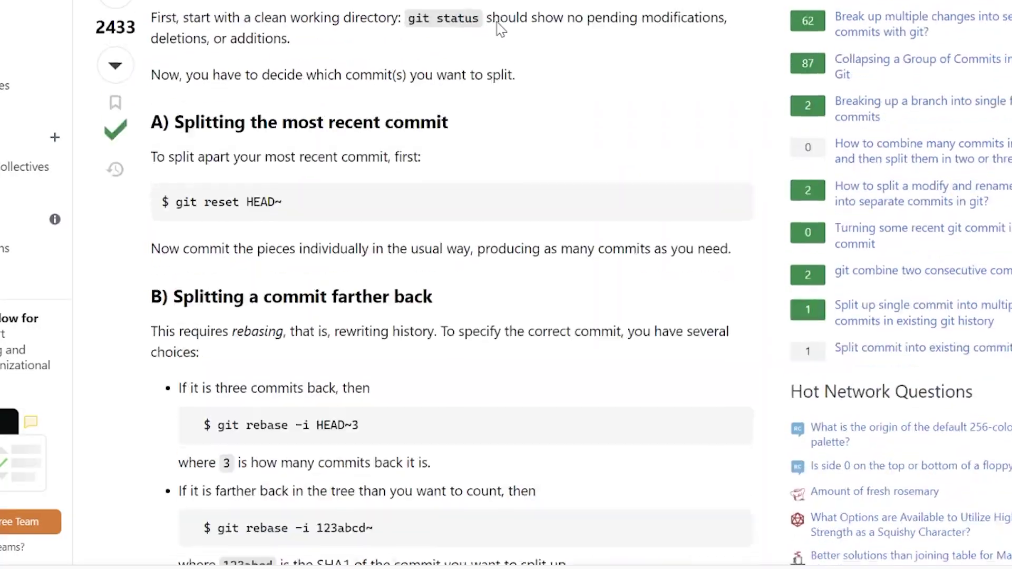
Step: Bring up the Create a new repository dialog from the File menu
scroll(500, 29, "up", 1)
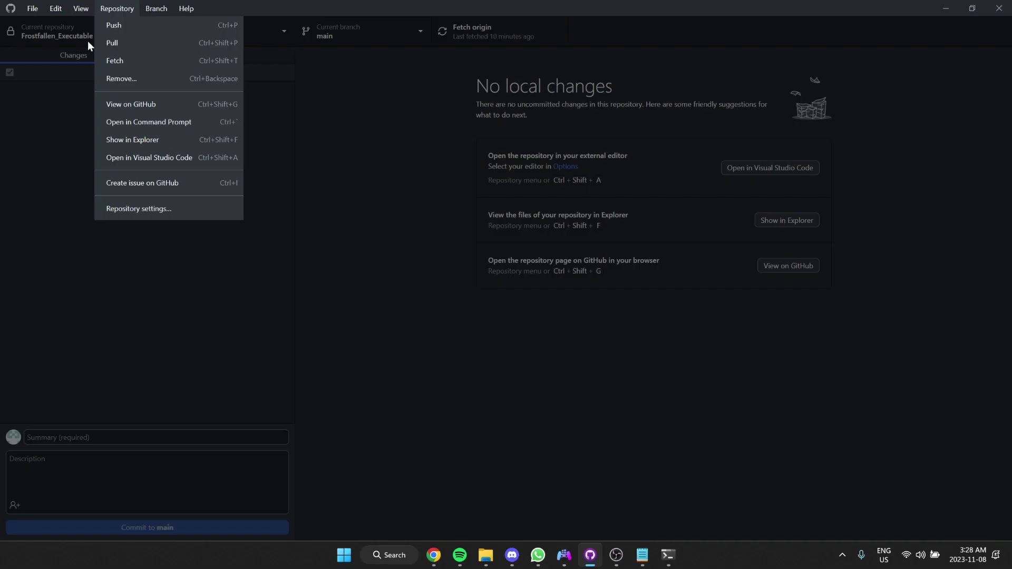
mouse_move(24, 9)
left_click(36, 27)
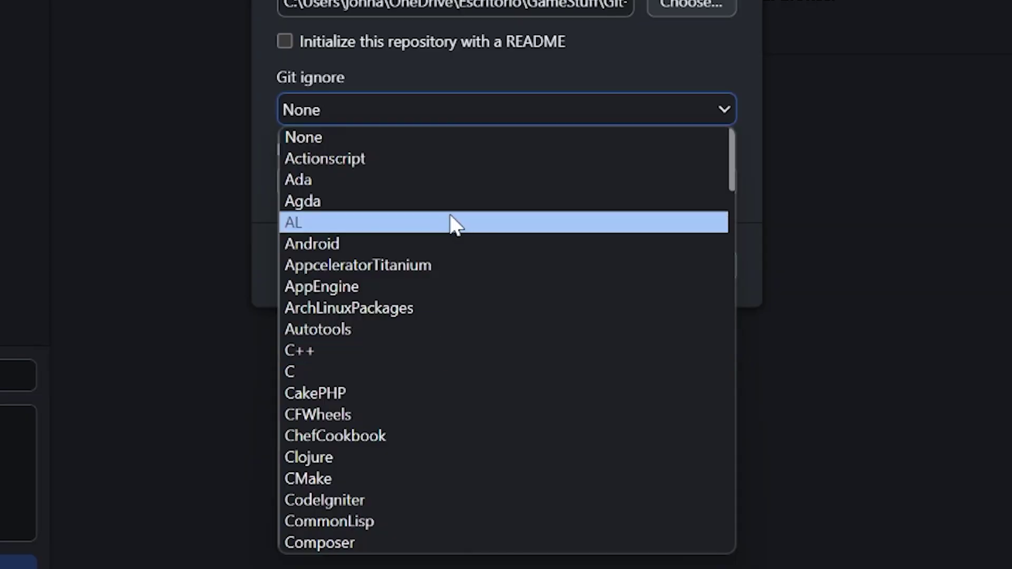
Step: Choose UnrealEngine as the Git ignore template and create the Minecraft repository
key("End")
key("Return")
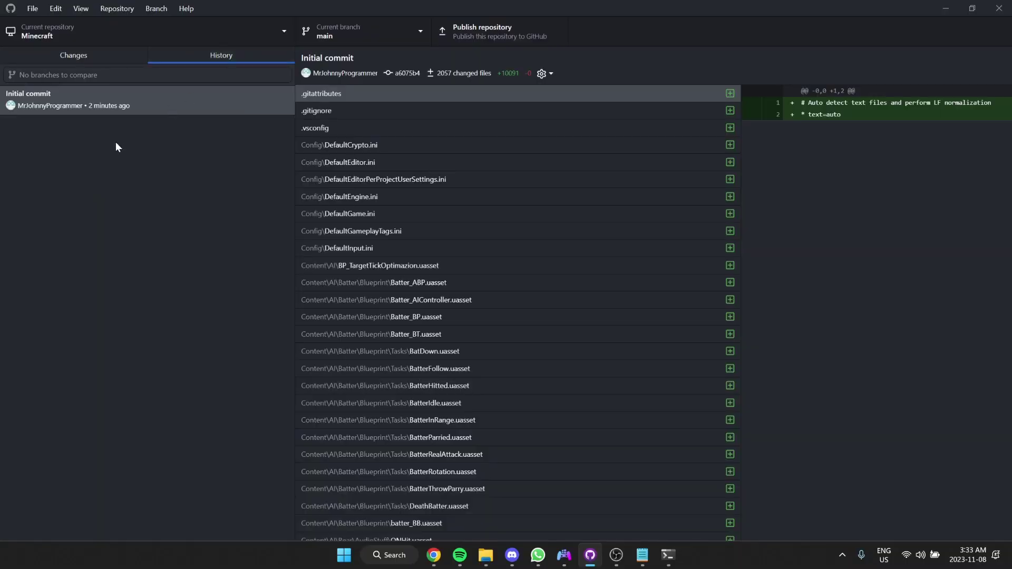
Step: Review the Initial commit's 2057-file list in History
scroll(410, 194, "down", 20)
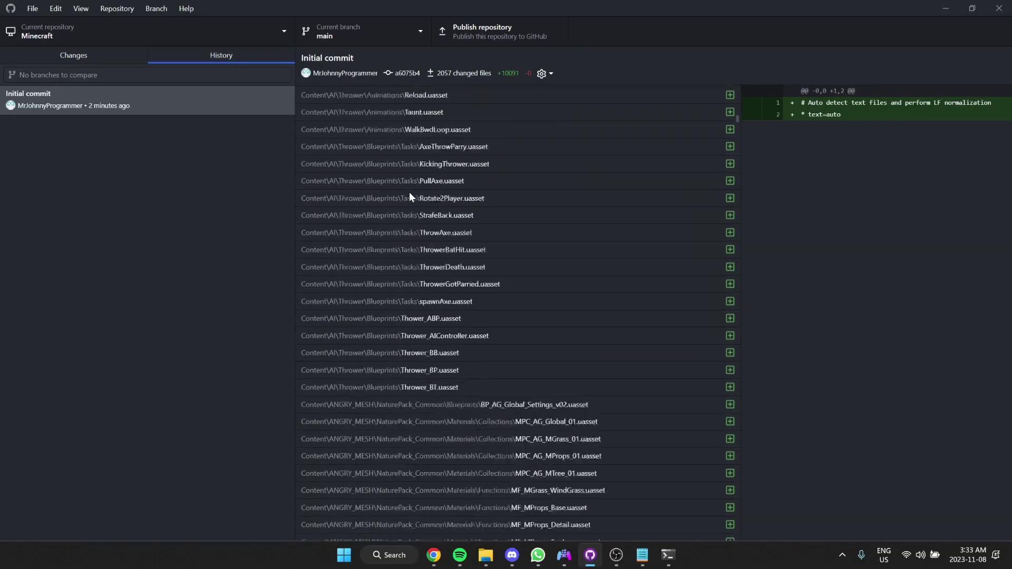
scroll(409, 197, "up", 15)
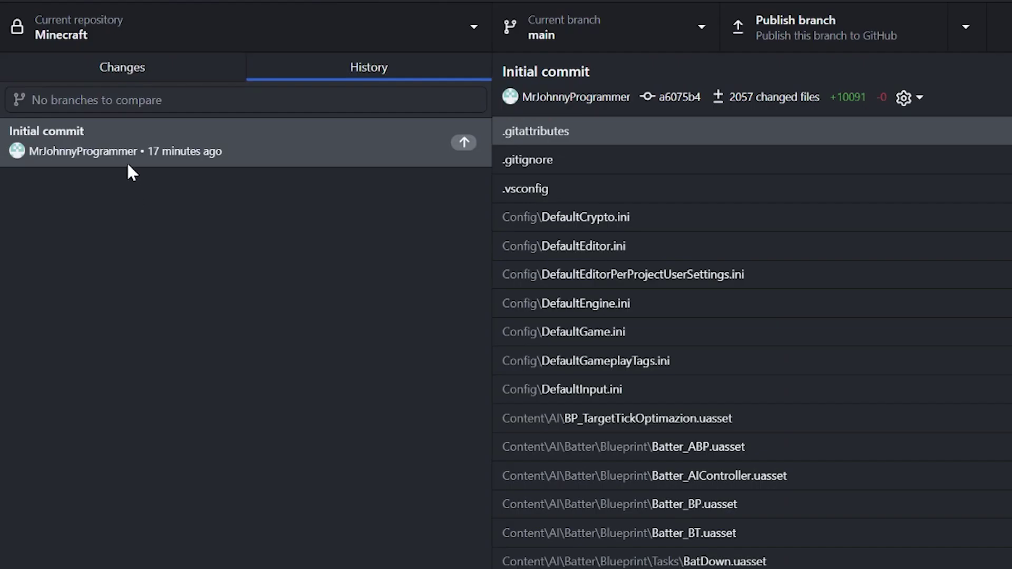
Step: Undo the initial commit and exclude all 2057 changed files from the commit
right_click(132, 172)
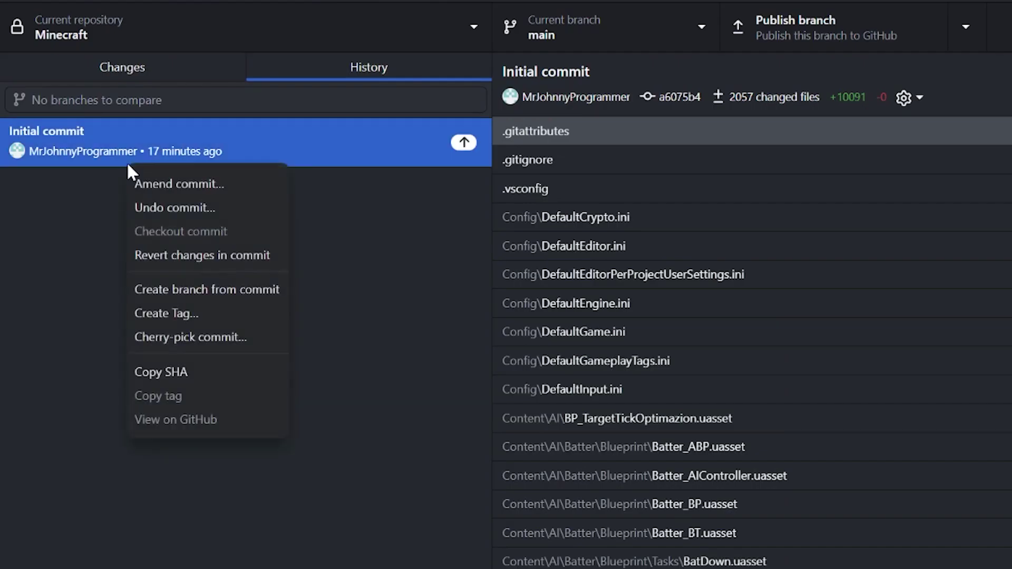
left_click(158, 201)
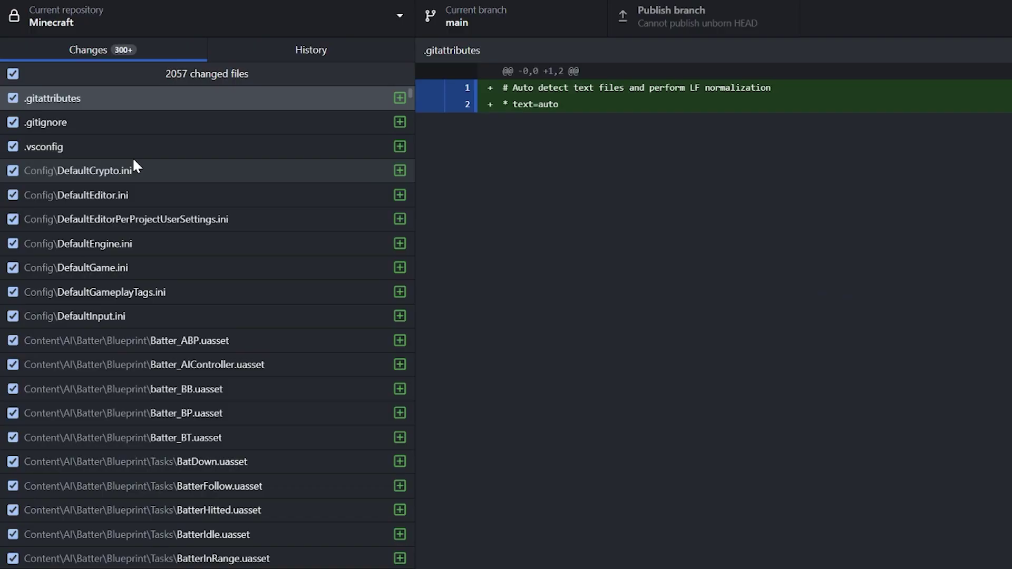
left_click(112, 124)
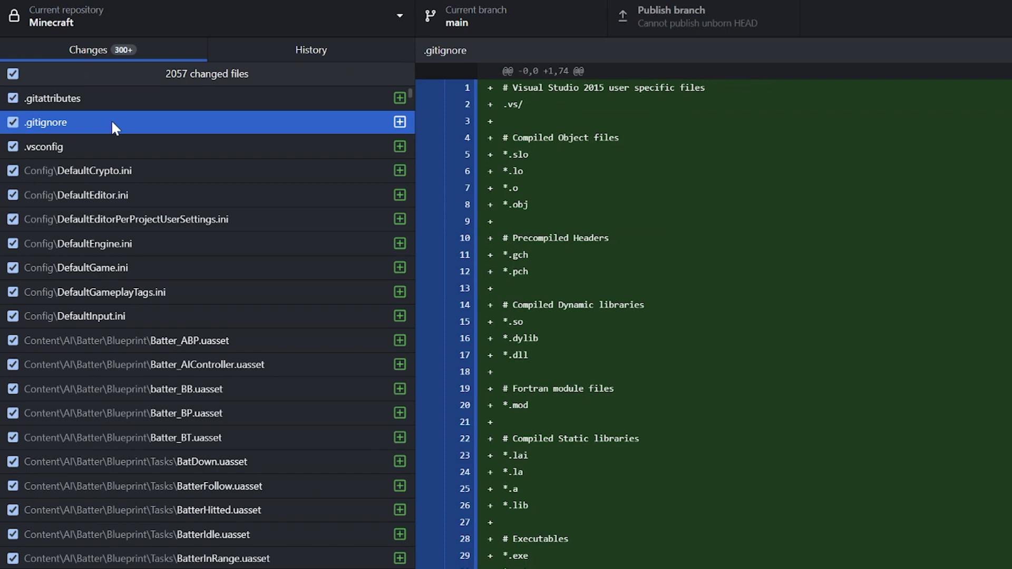
key("ctrl+a")
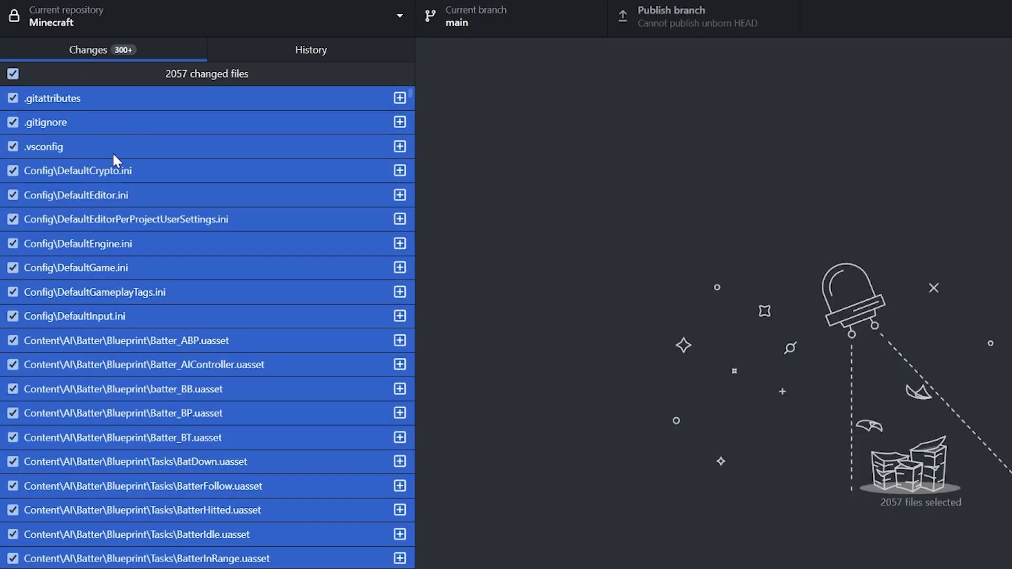
right_click(111, 124)
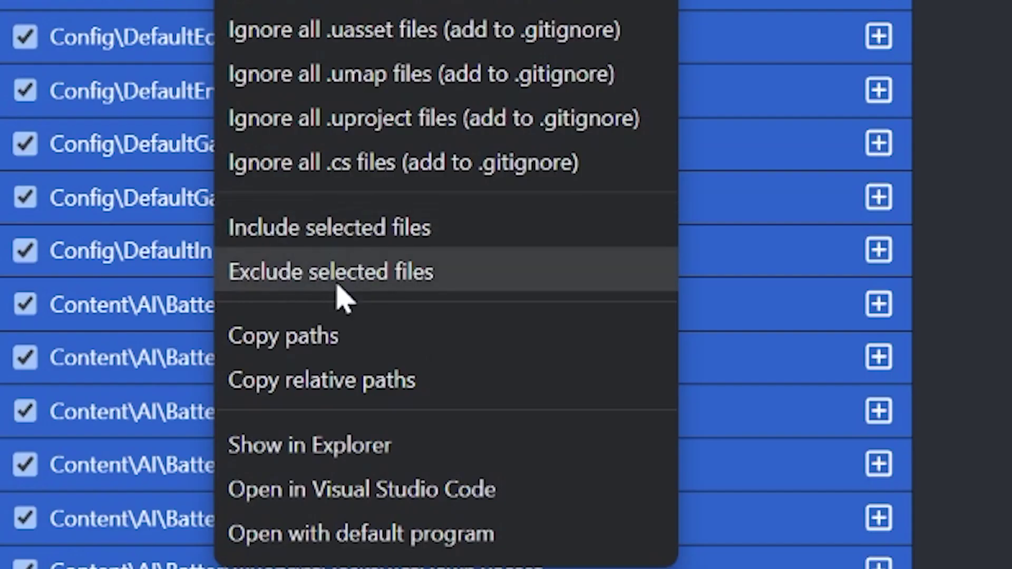
left_click(340, 272)
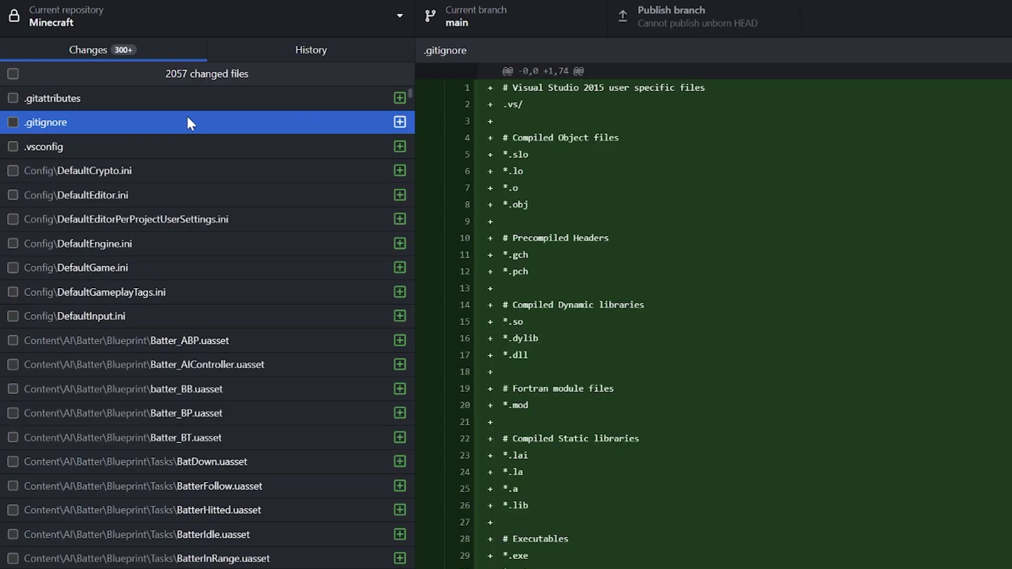
Step: Select the first 437 changed files, from .gitattributes onward, and bring up their actions
left_click(161, 99)
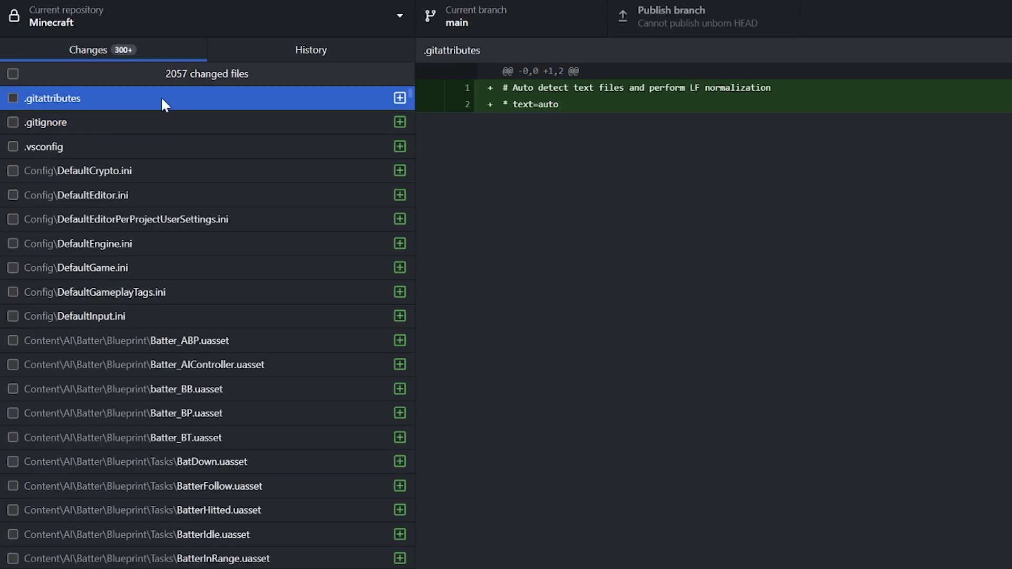
scroll(186, 310, "down", 7)
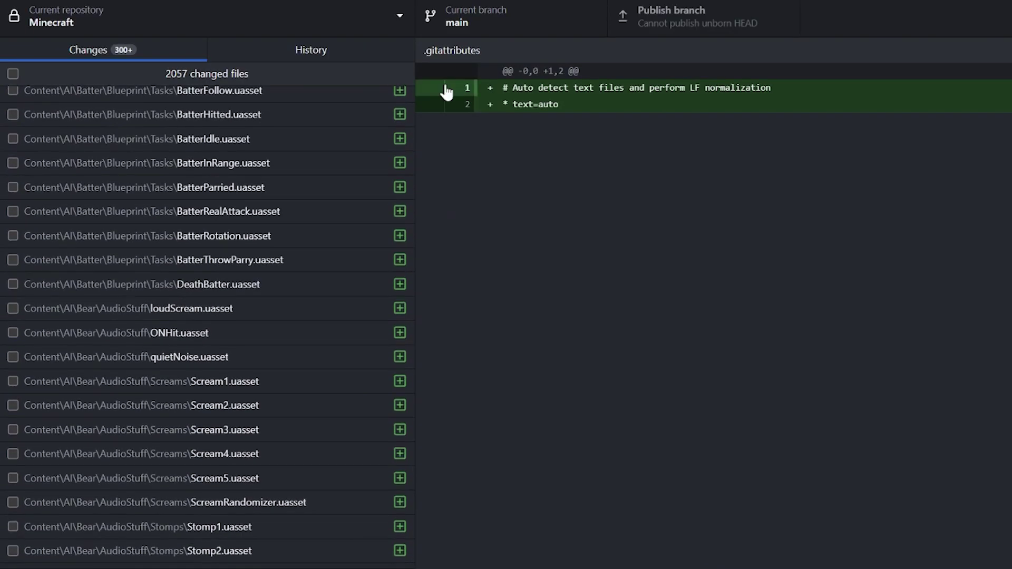
left_click_drag(409, 103, 420, 194)
left_click(210, 333, "shift")
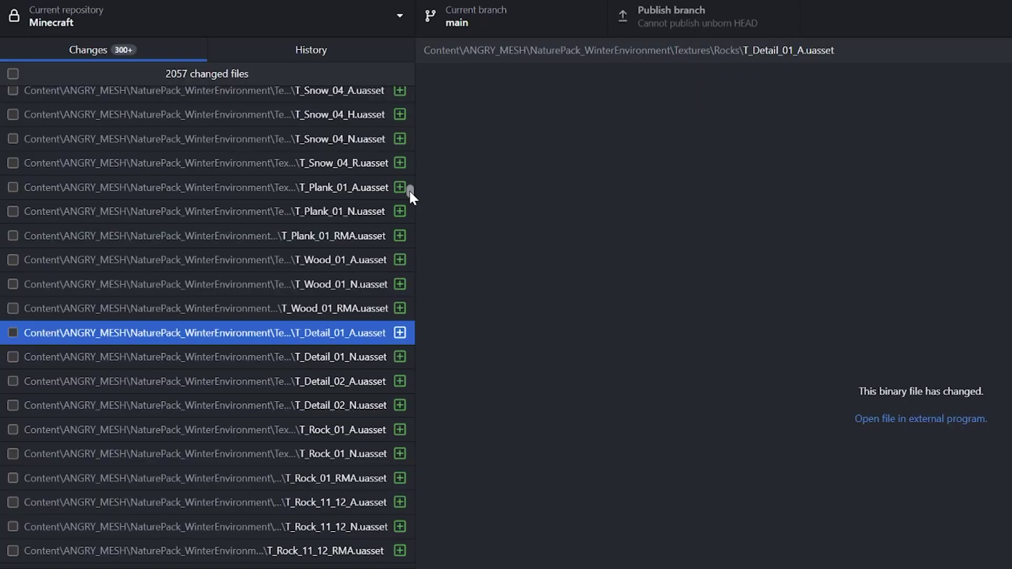
left_click_drag(411, 193, 374, 39)
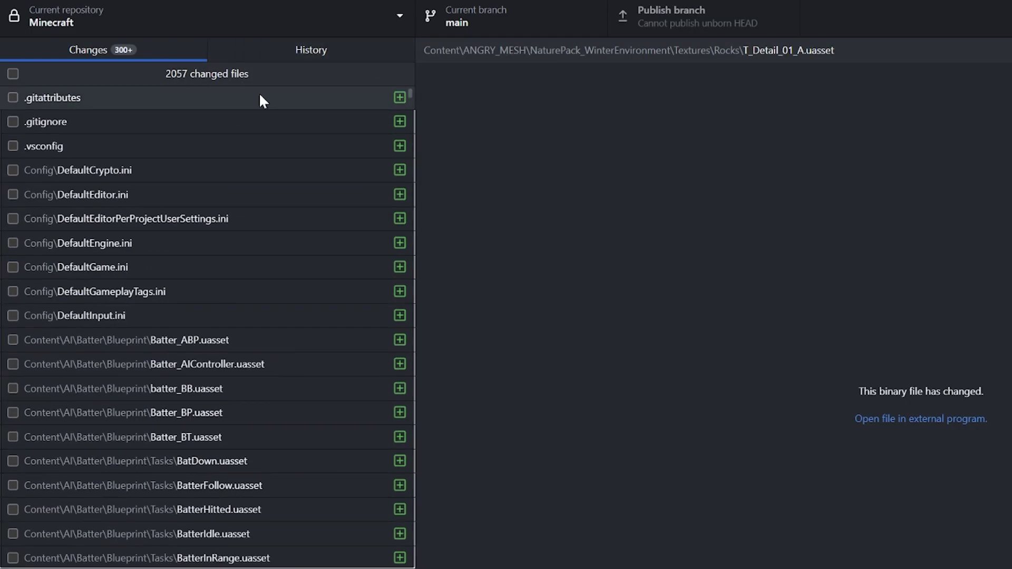
left_click(260, 98, "shift")
right_click(210, 265)
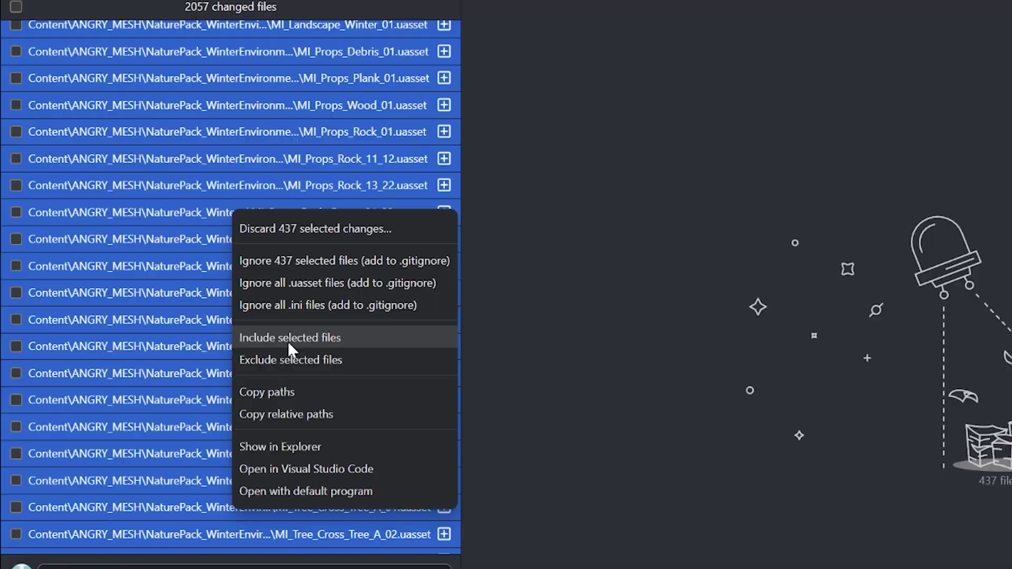
Step: Include the 437 selected files, commit them to main as 'Minecraft 1', and publish the branch
left_click(290, 338)
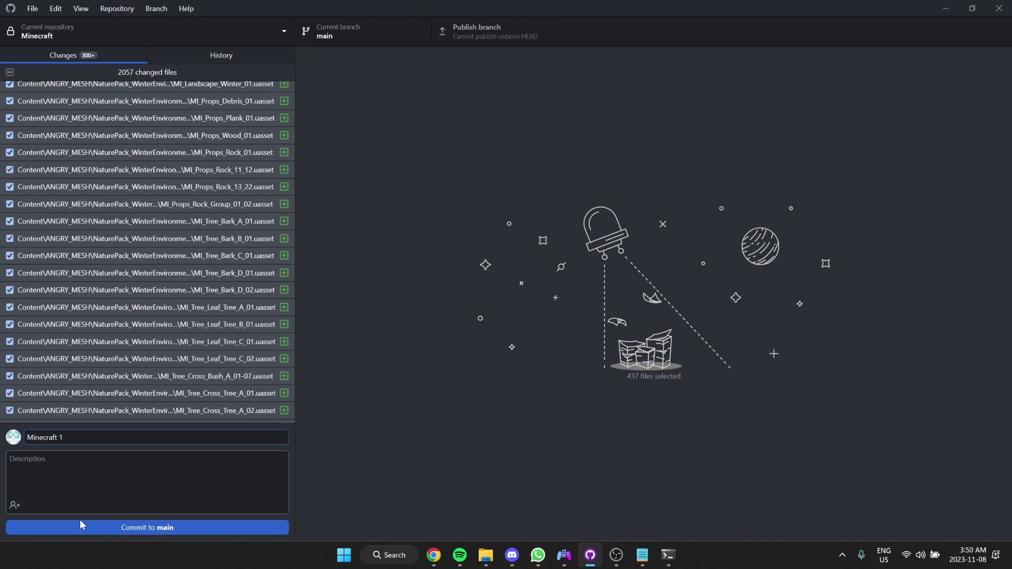
left_click(148, 506)
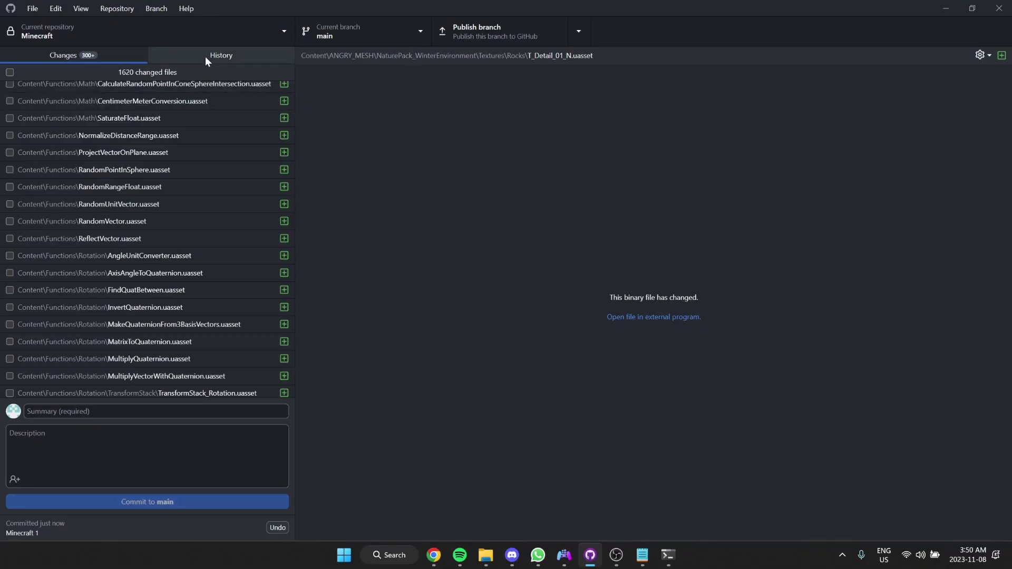
left_click(205, 57)
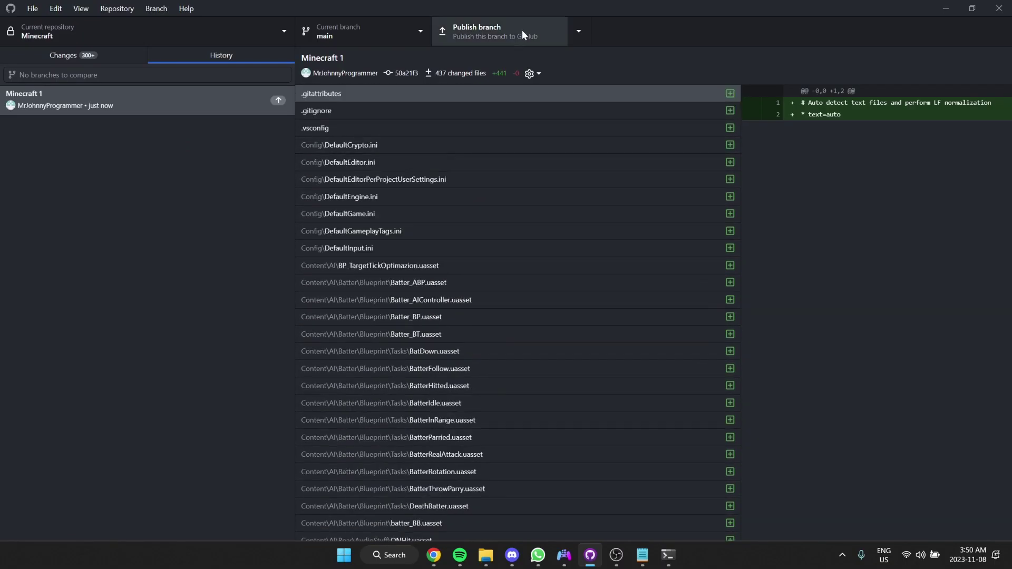
left_click(519, 32)
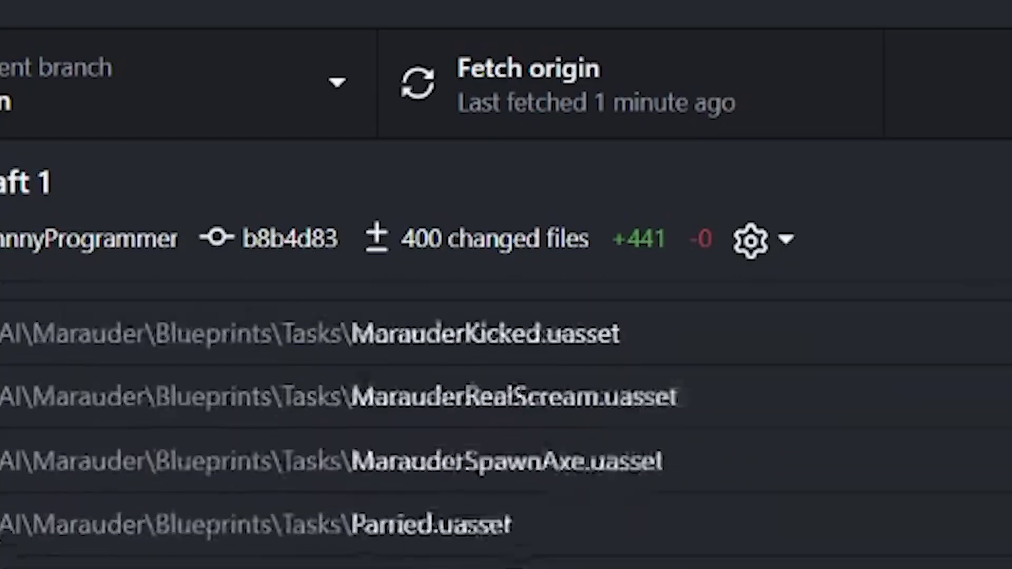
Step: Reload the GitHub repository page in the browser to show the pushed files
scroll(506, 422, "down", 15)
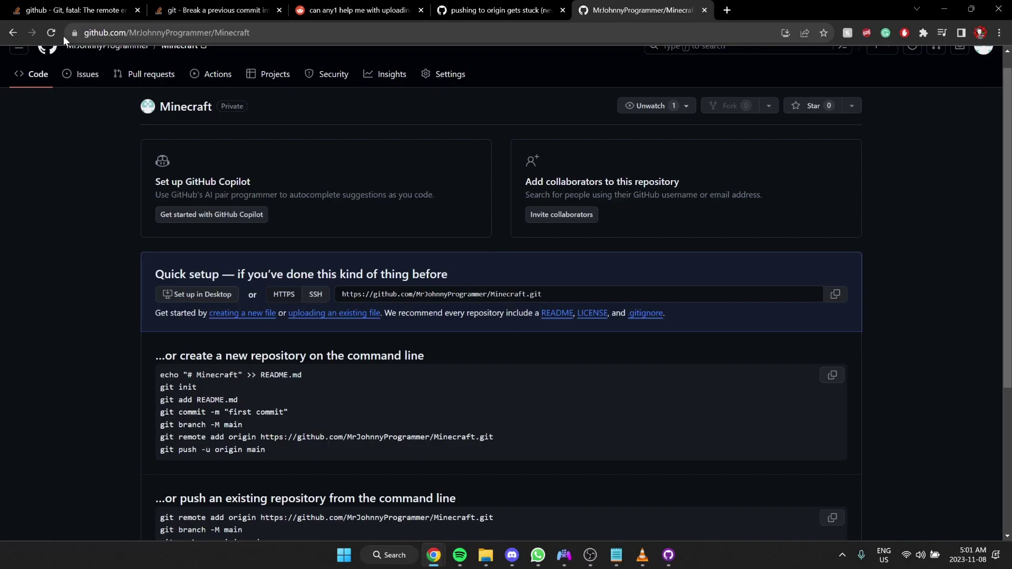
left_click(56, 33)
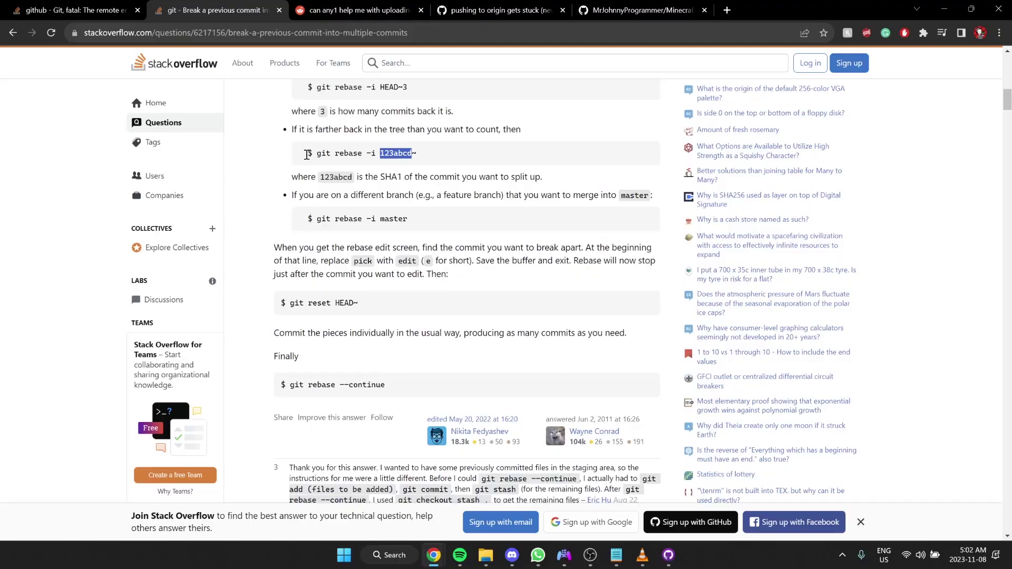
scroll(306, 156, "up", 6)
scroll(306, 157, "down", 1)
scroll(306, 156, "up", 2)
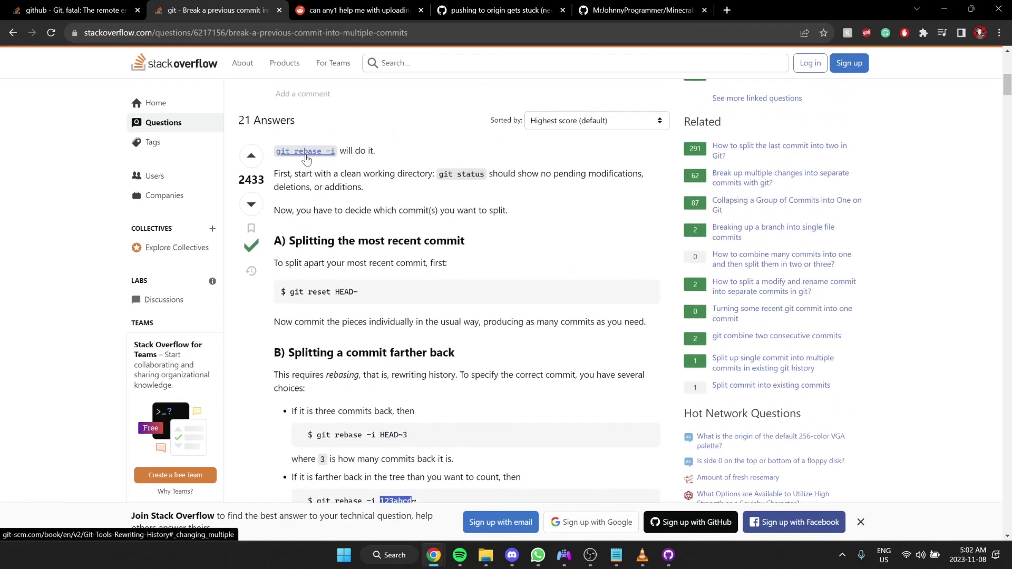
scroll(307, 159, "down", 9)
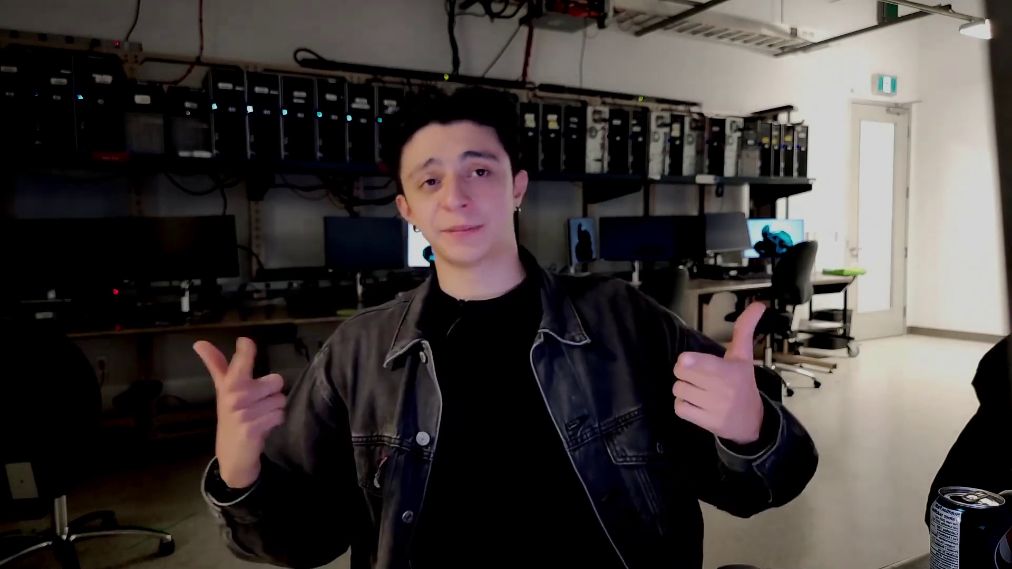